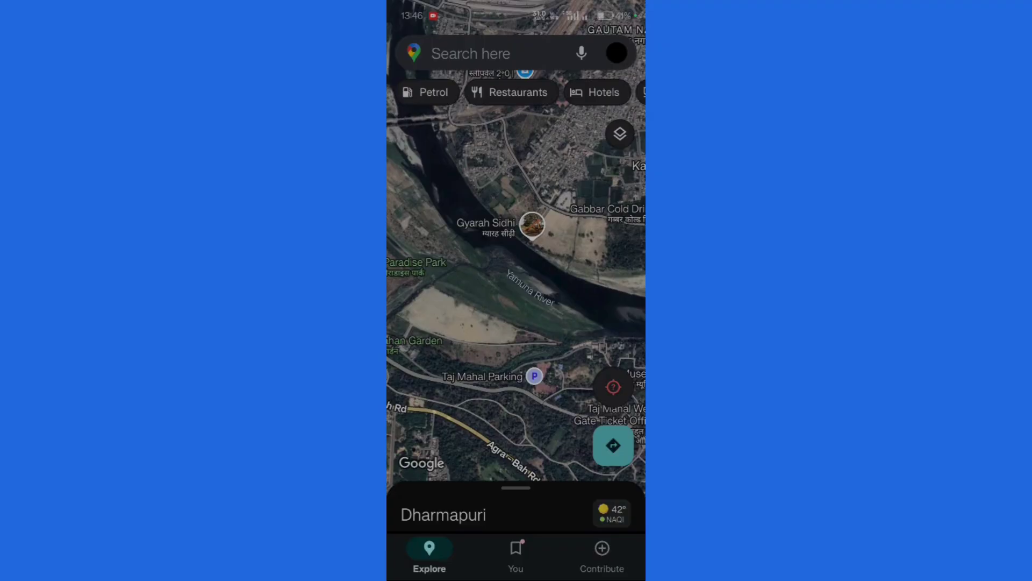
- Open the search screen and view the recent searches list
scroll(516, 274, up, 1)
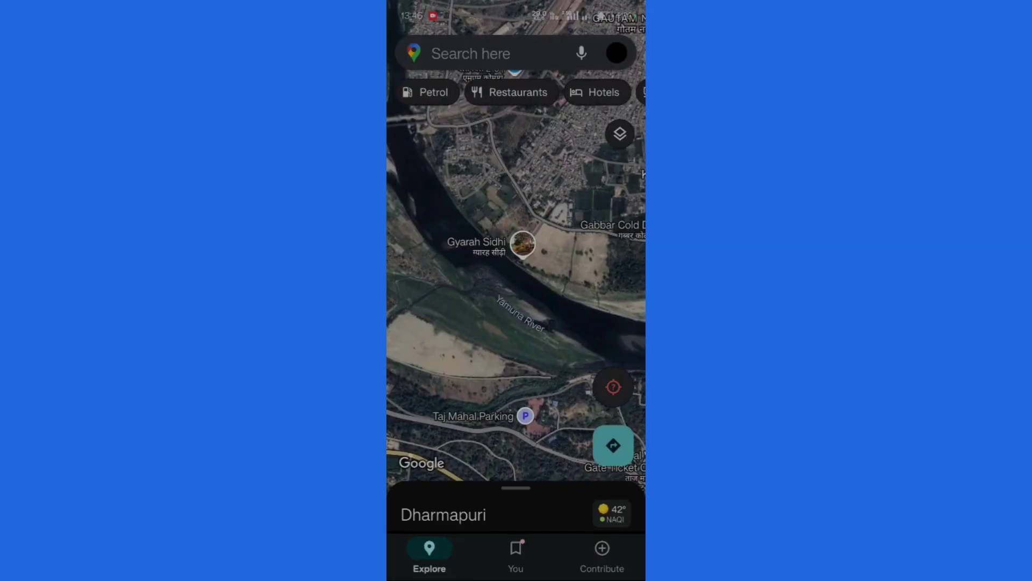
click(474, 52)
click(523, 181)
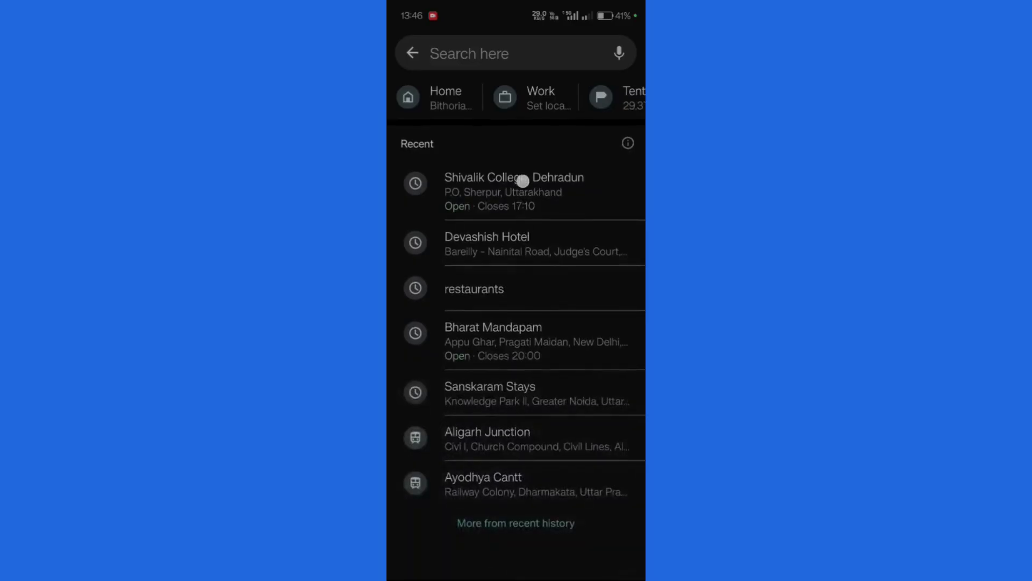
mouse_move(523, 181)
mouse_down()
mouse_move(514, 304)
mouse_move(532, 388)
mouse_move(548, 226)
mouse_move(546, 260)
mouse_up()
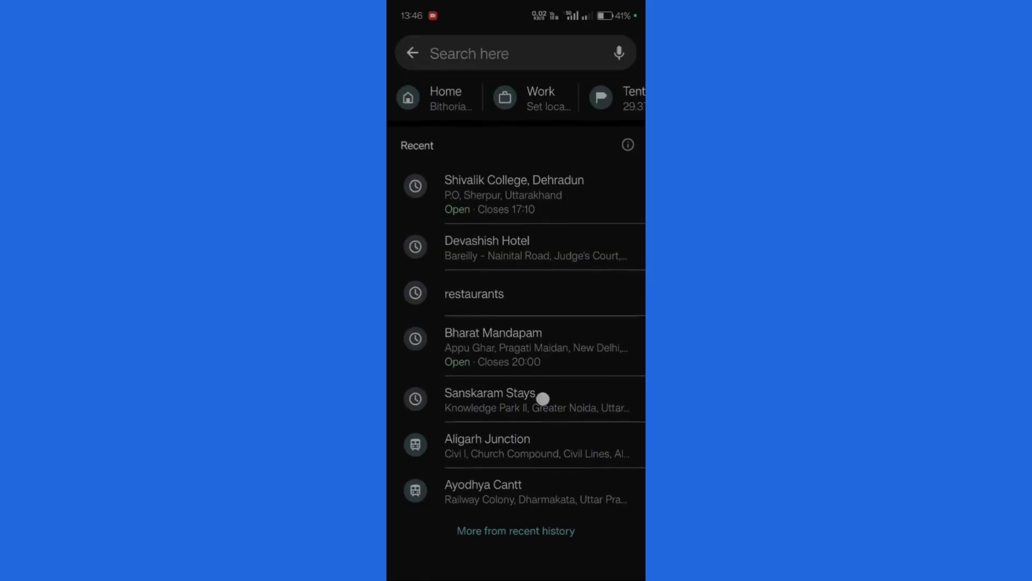
mouse_move(472, 401)
mouse_down()
mouse_move(530, 452)
mouse_move(571, 201)
mouse_move(581, 259)
mouse_move(634, 219)
mouse_move(521, 350)
mouse_move(544, 387)
mouse_move(619, 328)
mouse_move(605, 329)
mouse_up()
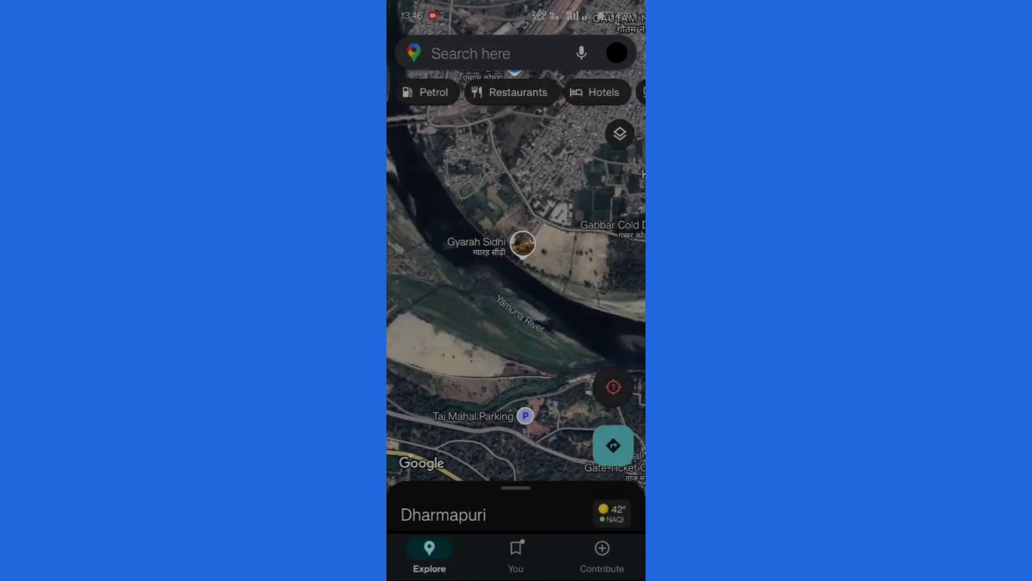
- Go to Maps Settings from the profile avatar and scroll to Maps history
click(617, 53)
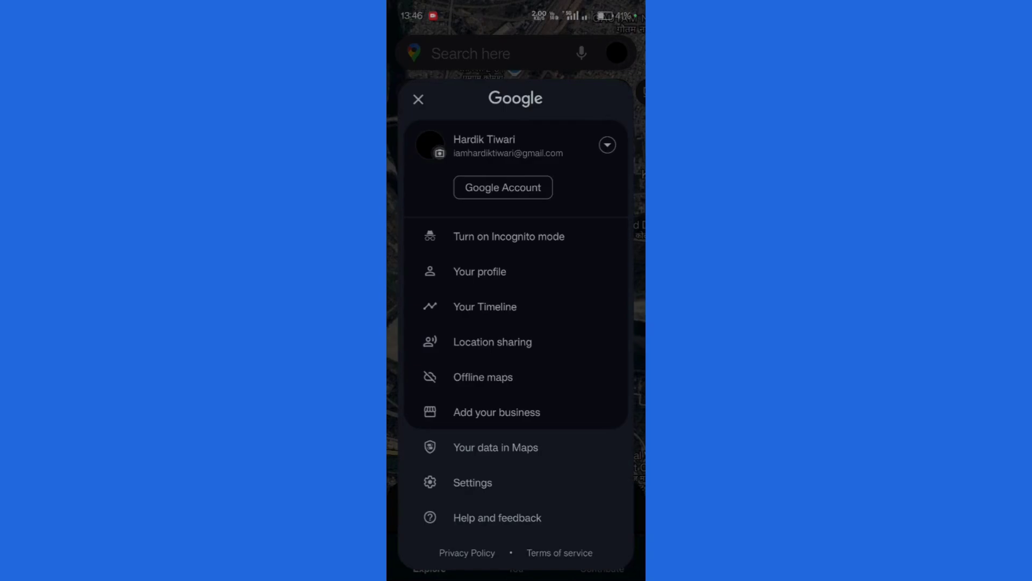
click(473, 482)
scroll(595, 199, down, 5)
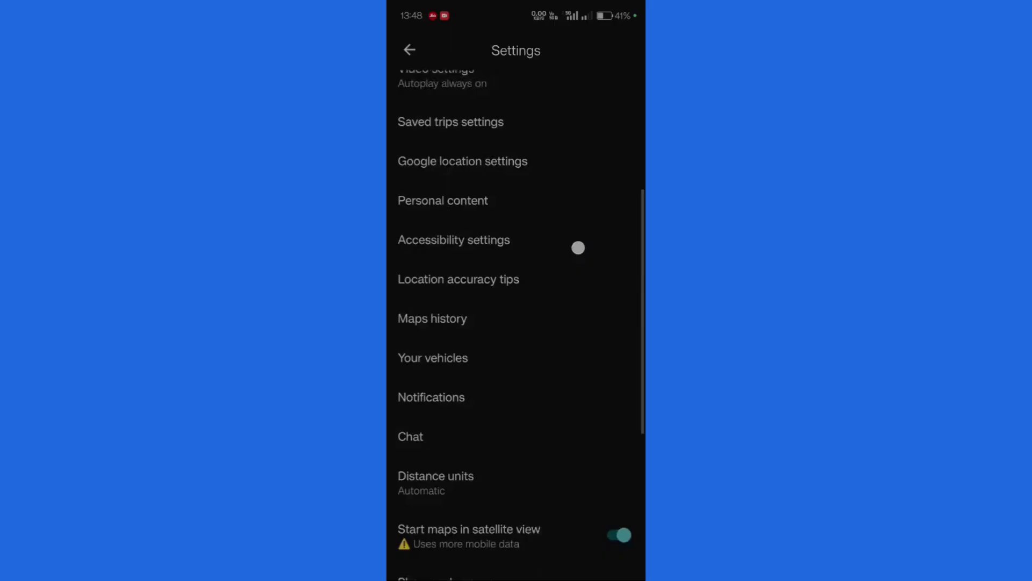
scroll(578, 247, down, 2)
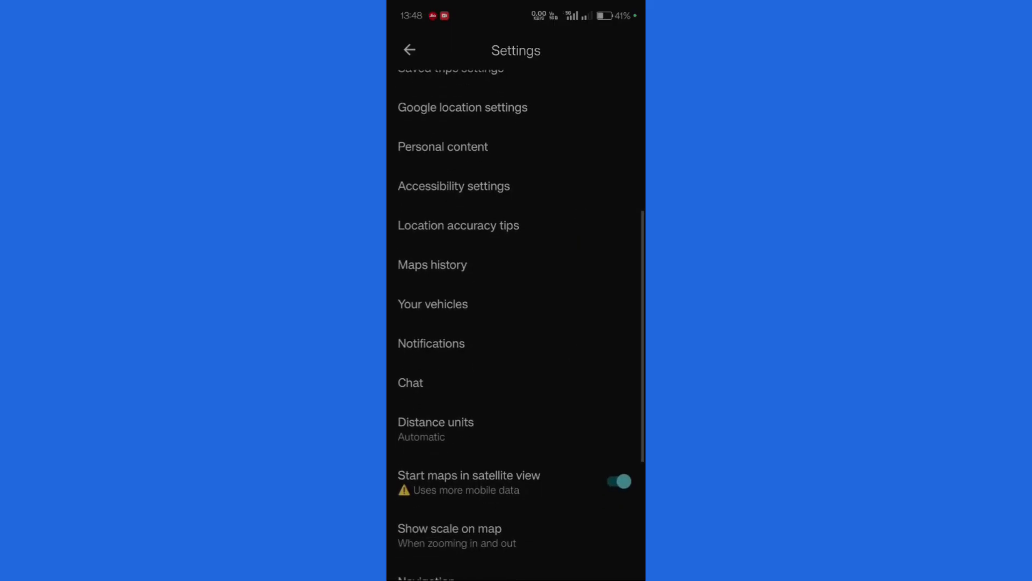
scroll(476, 260, up, 2)
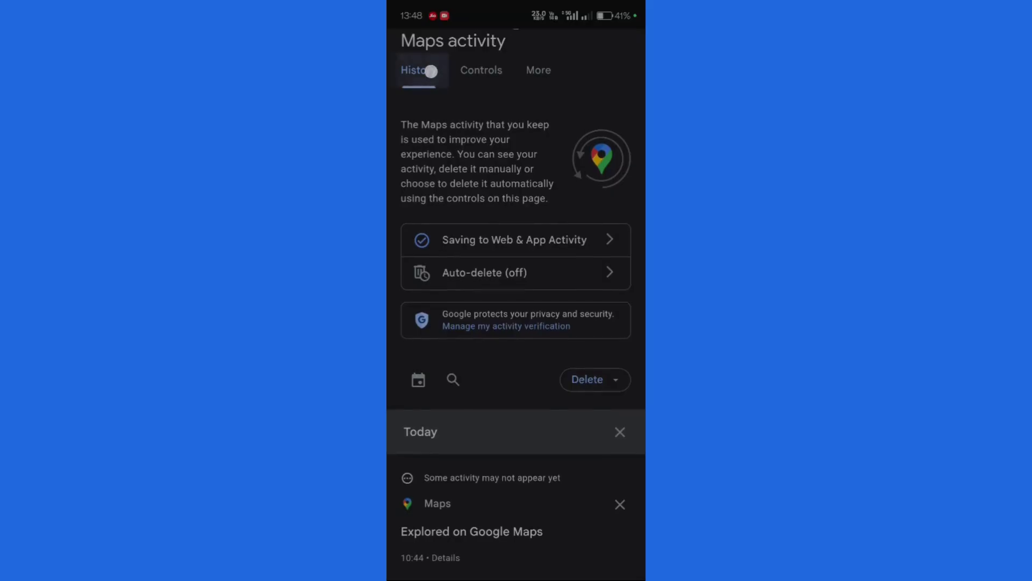
drag(428, 69, 429, 63)
click(422, 60)
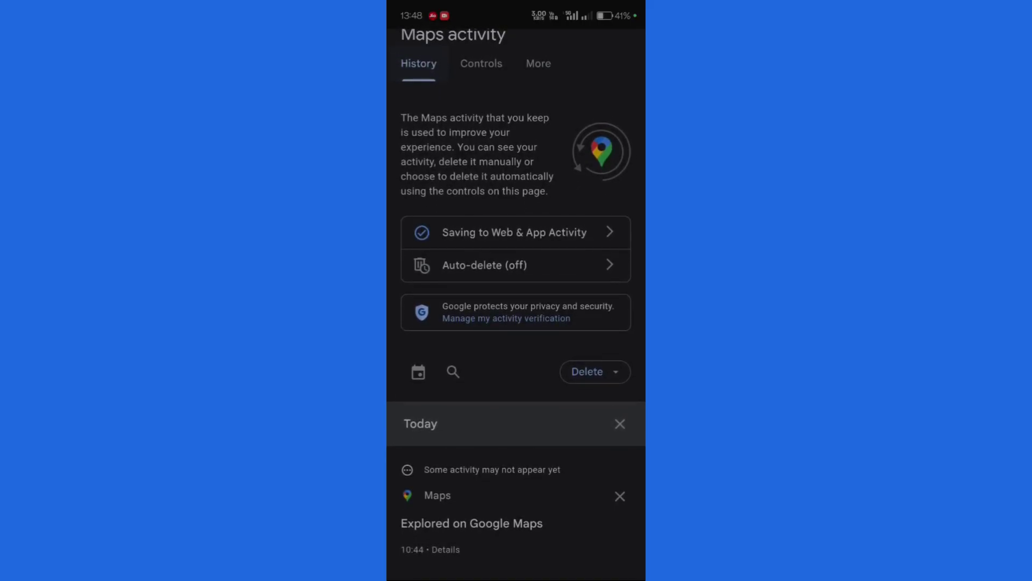
drag(553, 347, 553, 301)
mouse_move(589, 180)
mouse_down()
mouse_move(581, 223)
mouse_move(550, 245)
mouse_up()
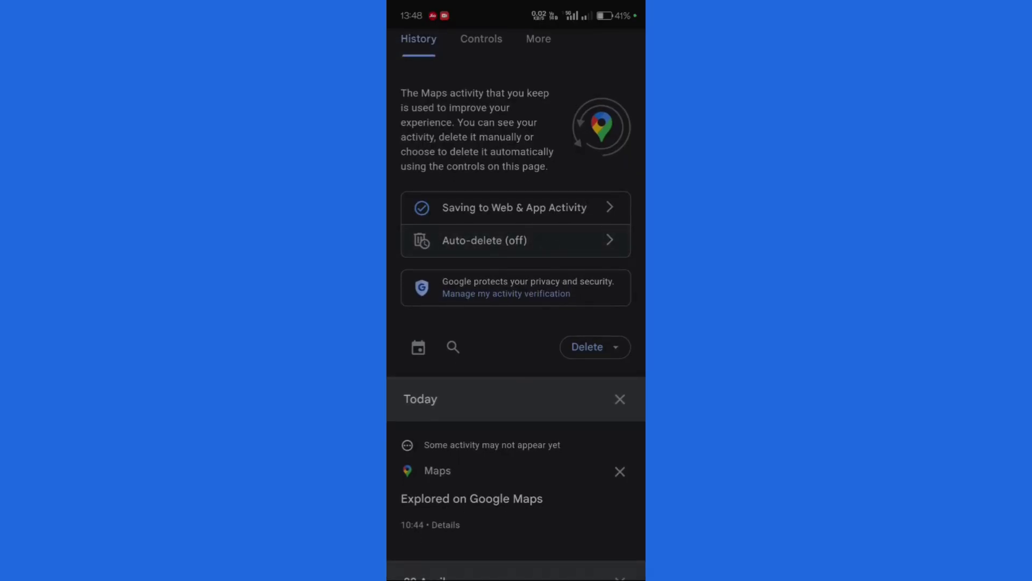
drag(572, 307, 572, 267)
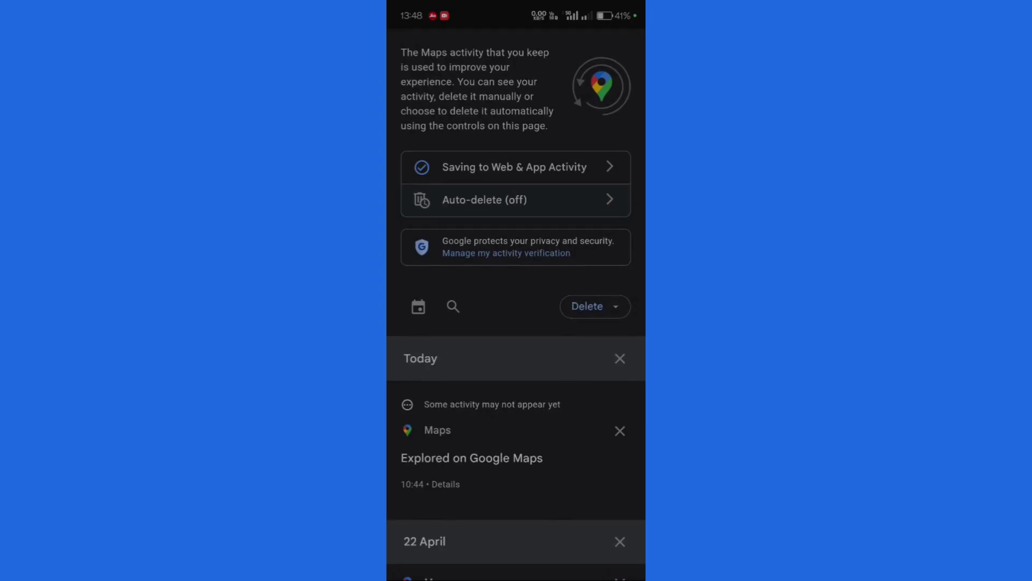
click(573, 199)
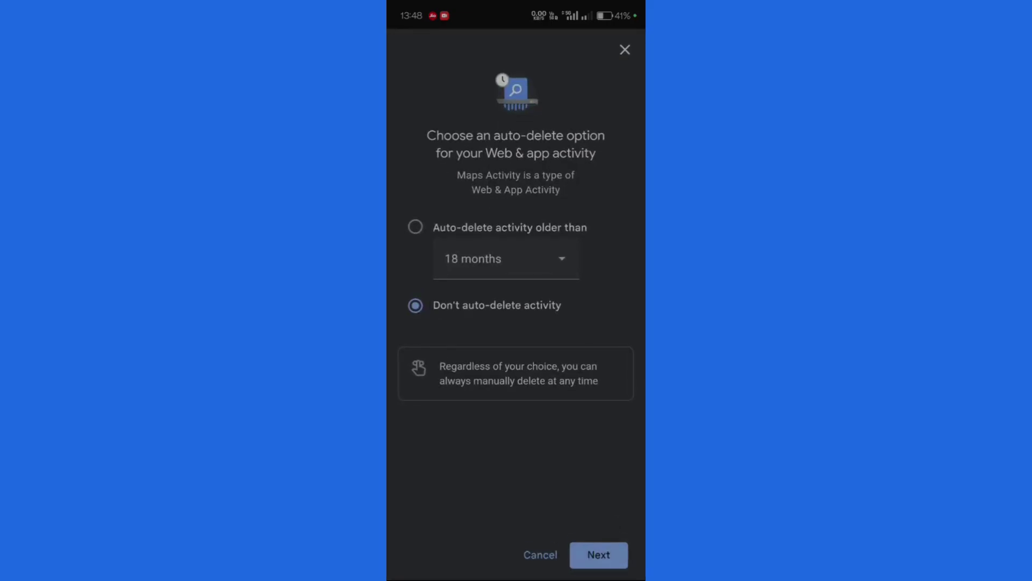
click(422, 218)
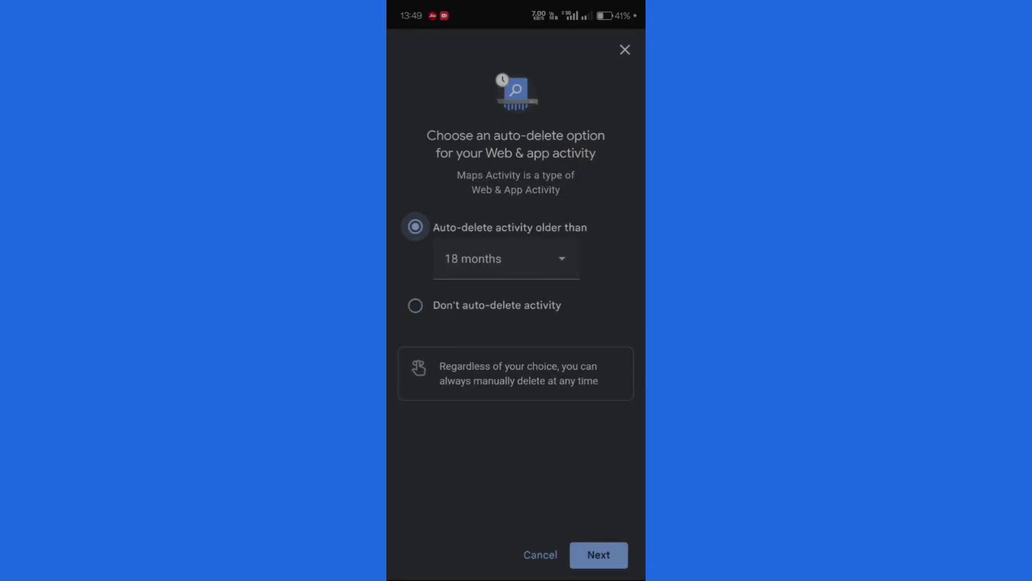
drag(540, 194, 564, 208)
click(561, 260)
click(612, 283)
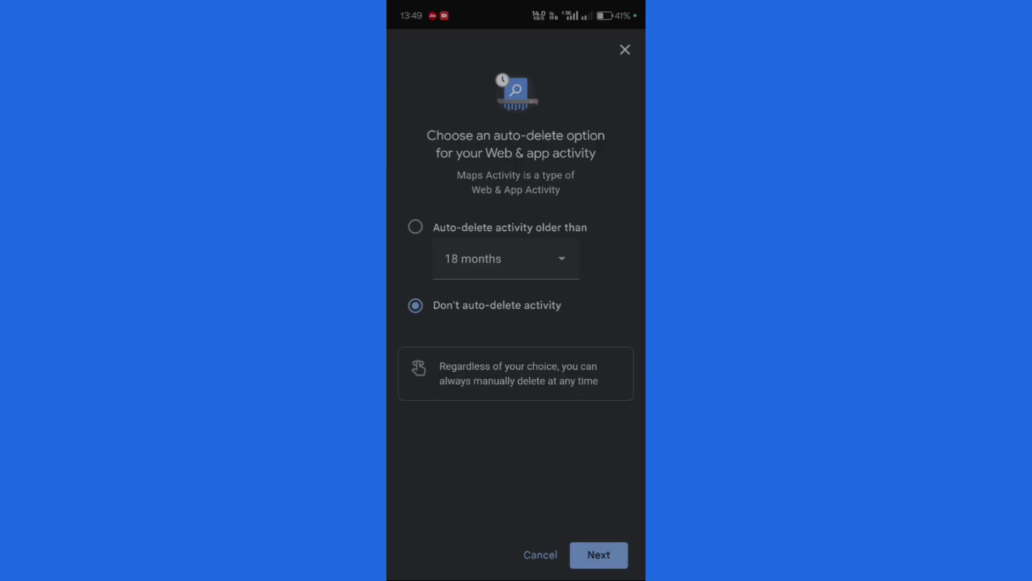
- Leave auto-delete off and permanently delete the Maps activity, confirming Delete
click(626, 50)
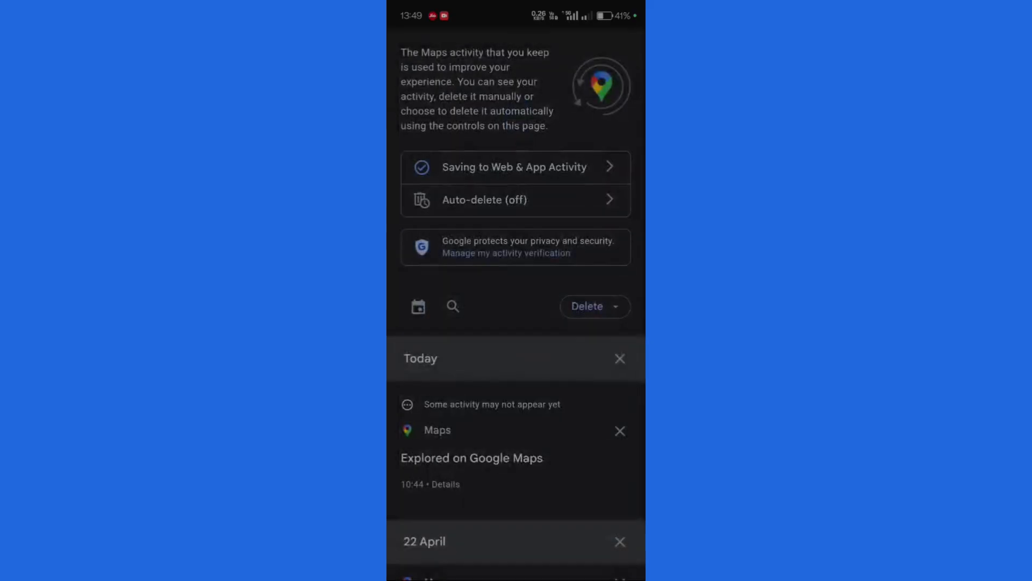
drag(581, 215, 599, 295)
click(608, 306)
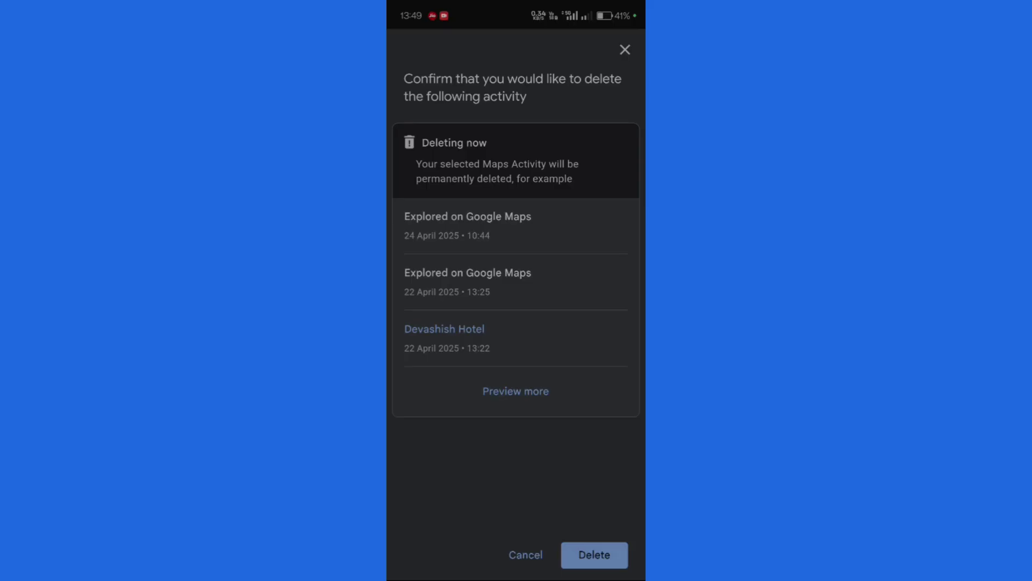
click(594, 554)
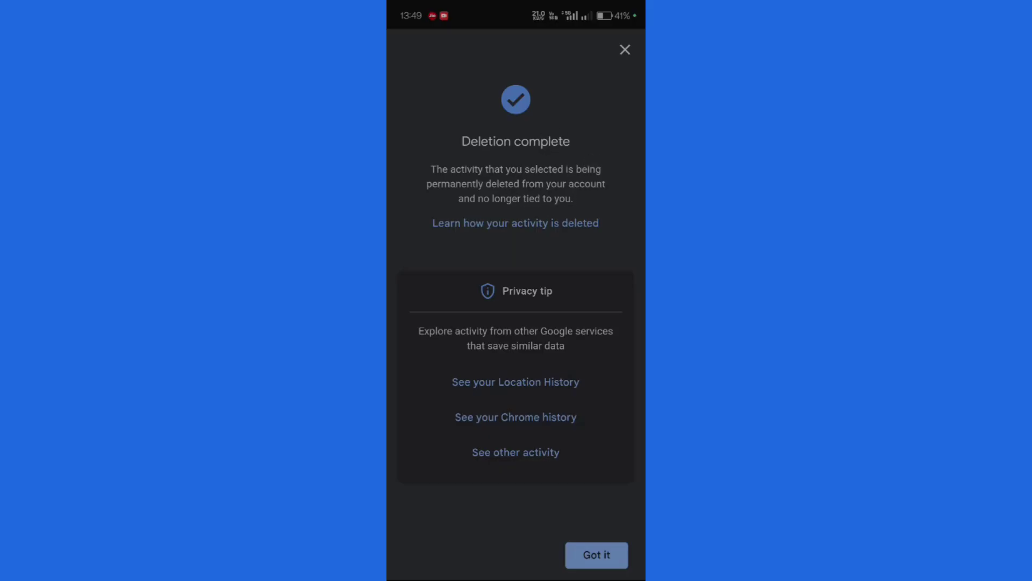
- Close the deletion confirmation and go back through Settings to the main map
click(625, 49)
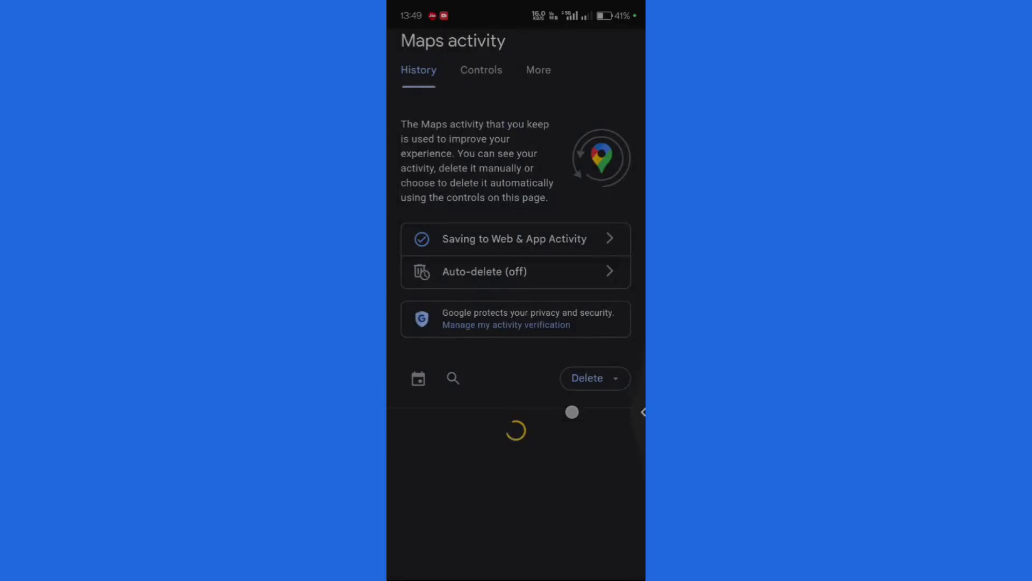
drag(642, 410, 571, 410)
drag(642, 348, 588, 348)
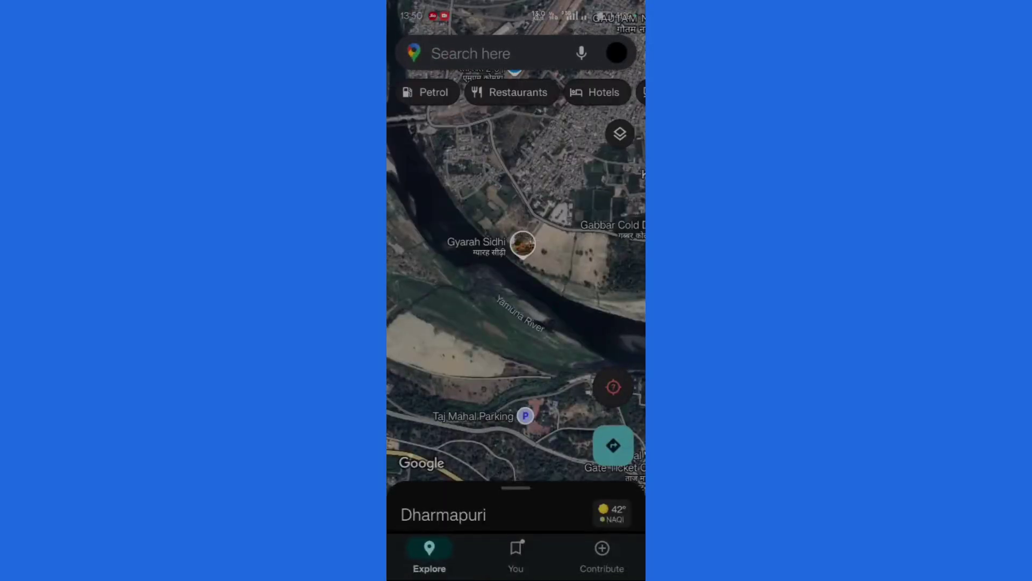
- Open the search page, hide the keyboard, and show the full Recent history list
click(498, 54)
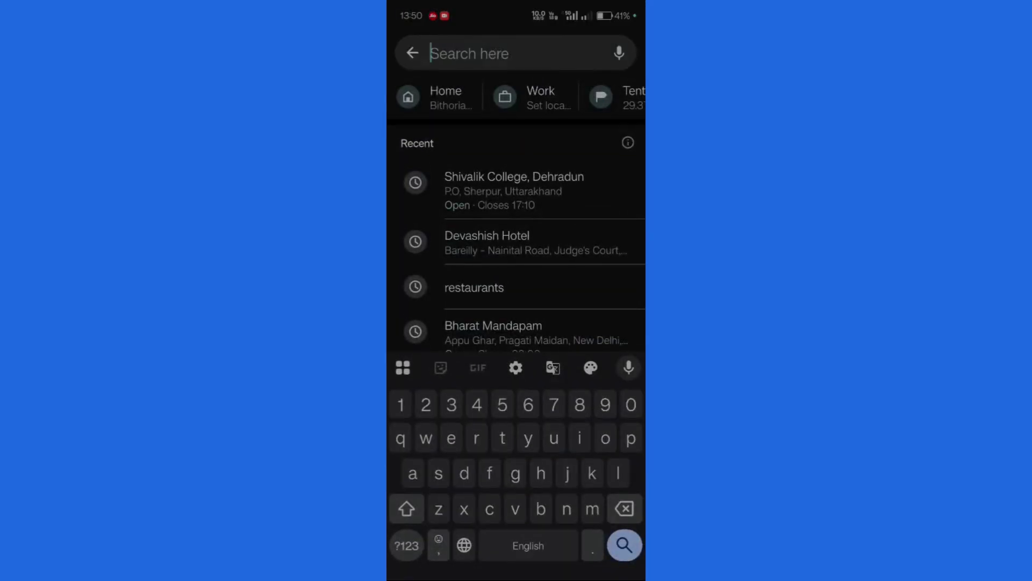
drag(571, 258, 578, 175)
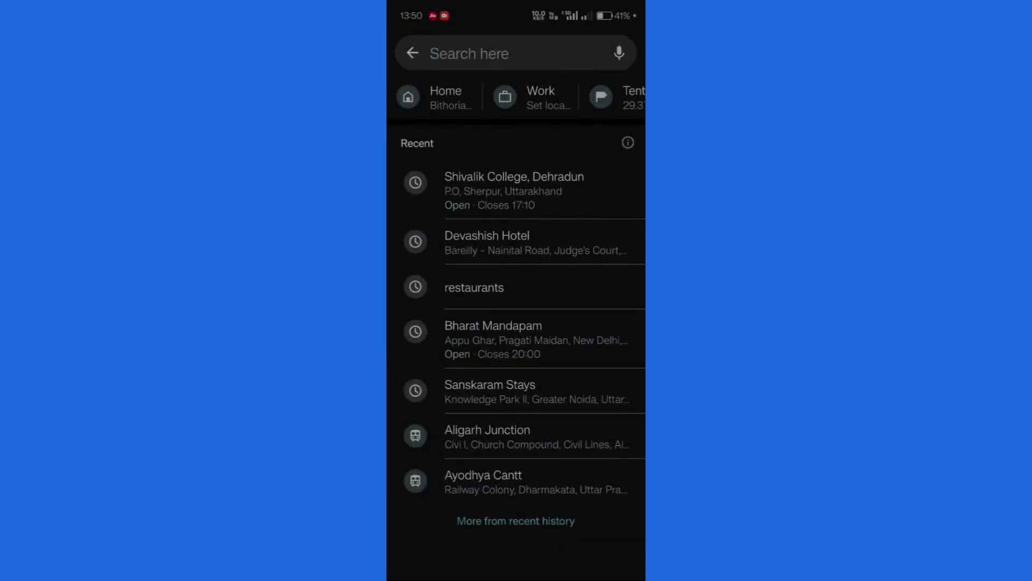
drag(576, 311, 582, 279)
click(544, 521)
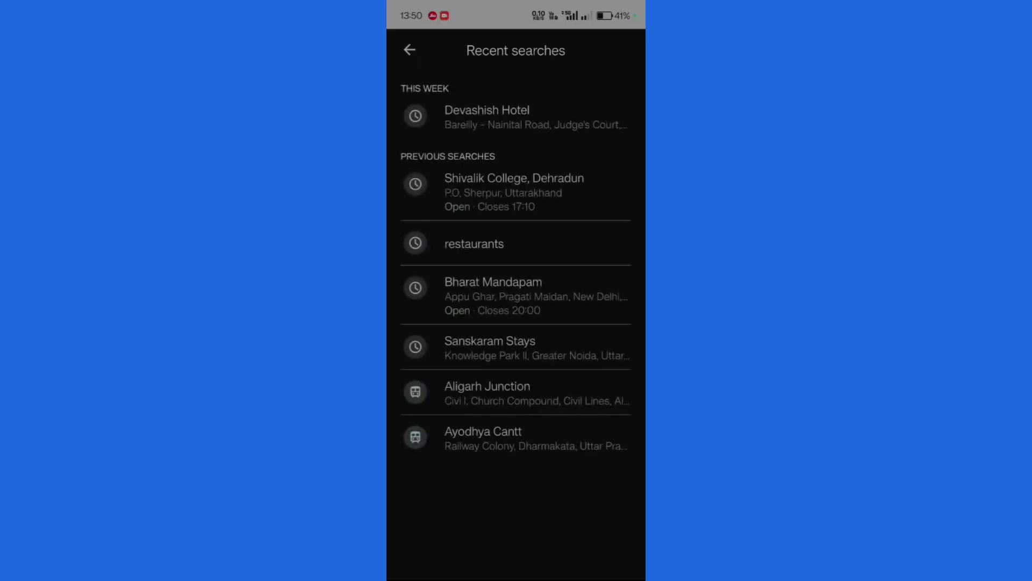
click(559, 383)
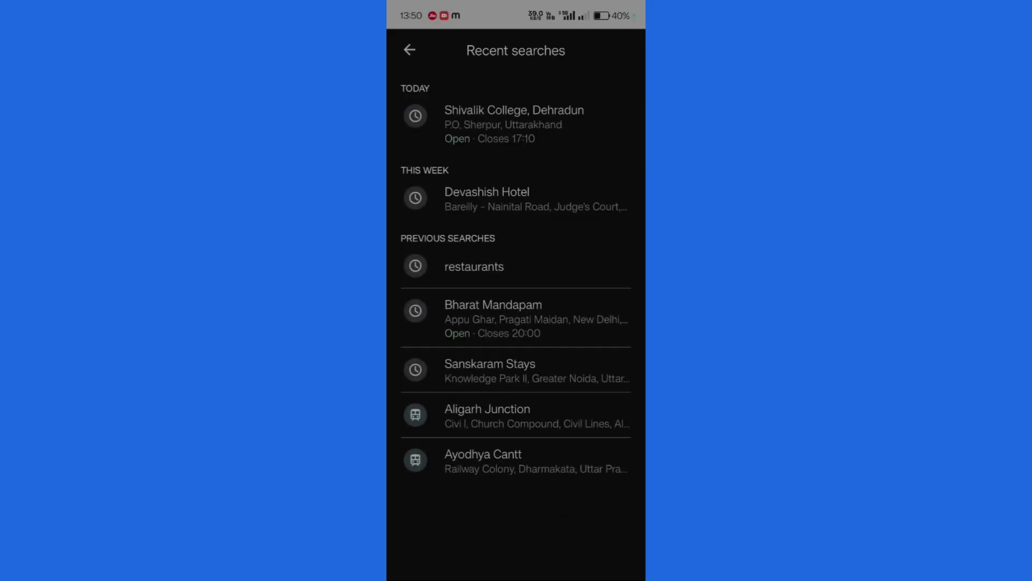
- Delete the Shivalik College, Devashish Hotel and restaurants recent searches
drag(388, 323, 430, 322)
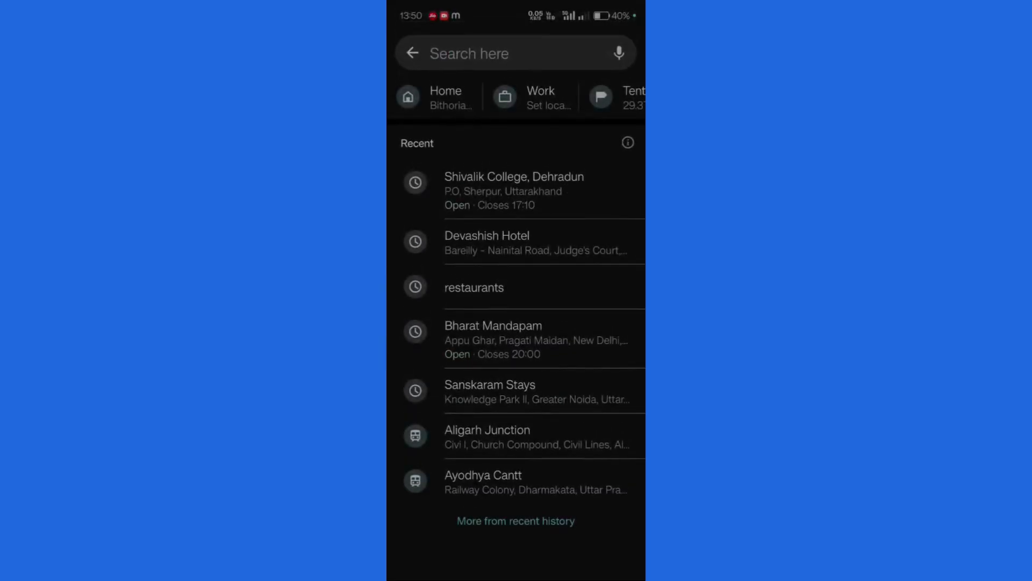
click(554, 201)
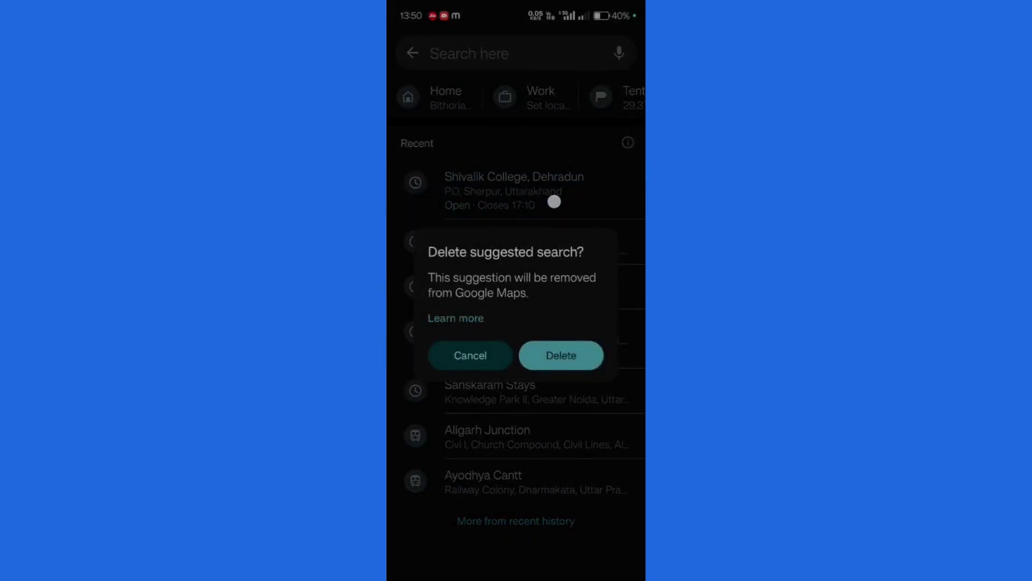
click(565, 353)
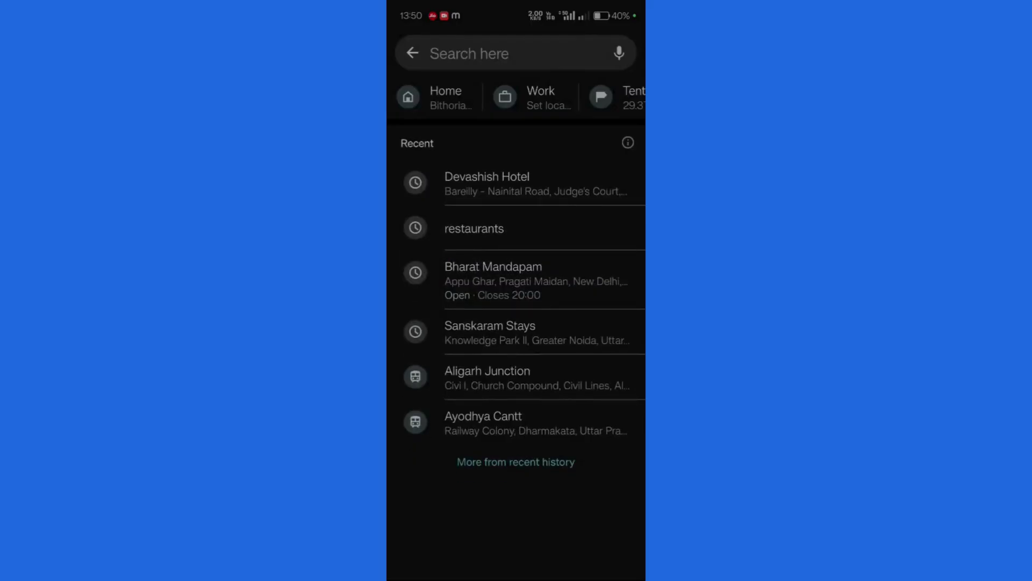
click(545, 183)
click(559, 355)
click(545, 195)
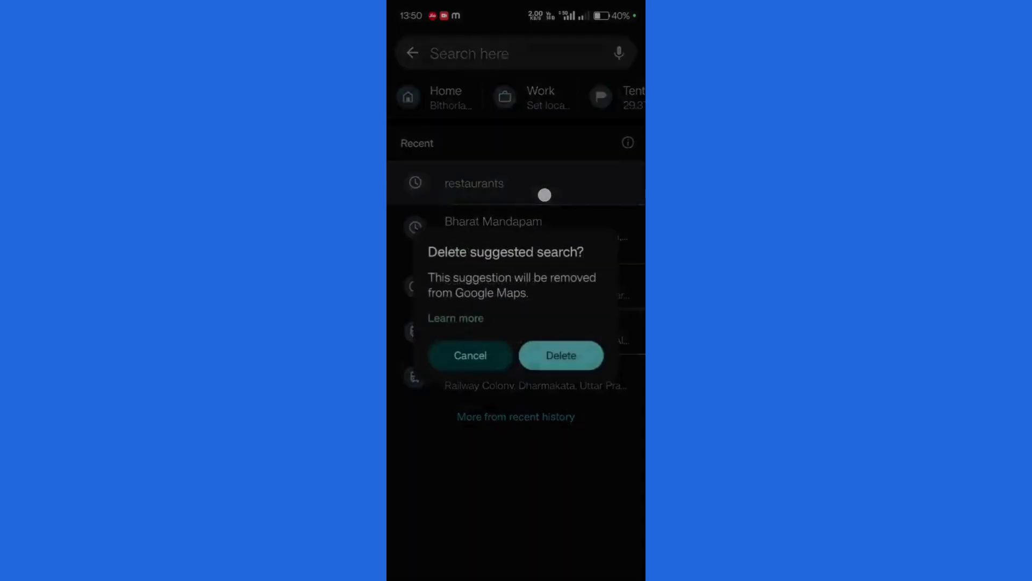
click(567, 352)
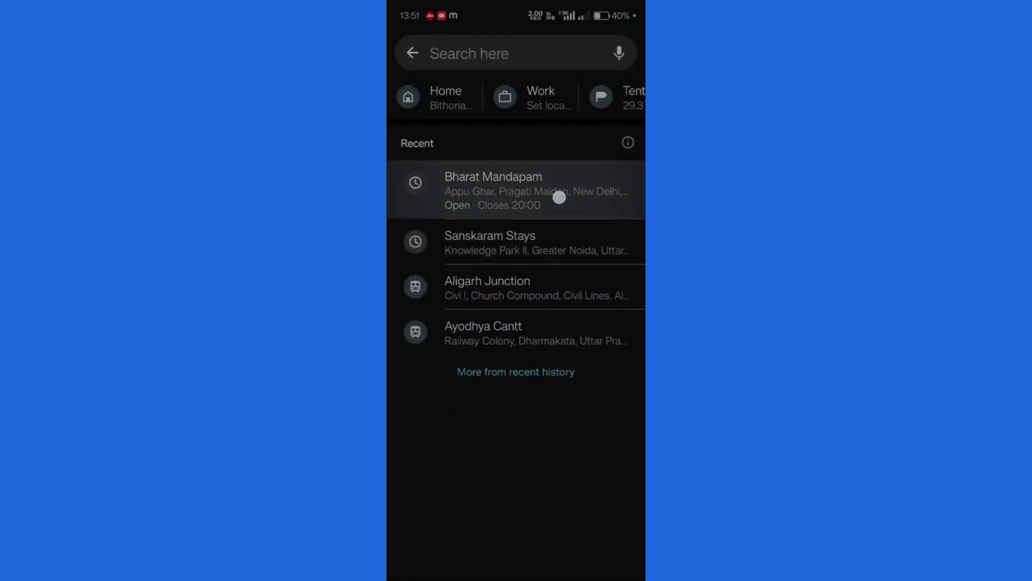
- Delete the Bharat Mandapam, Sanskaram Stays, Aligarh Junction and Ayodhya Cantt recent searches
click(559, 197)
click(560, 355)
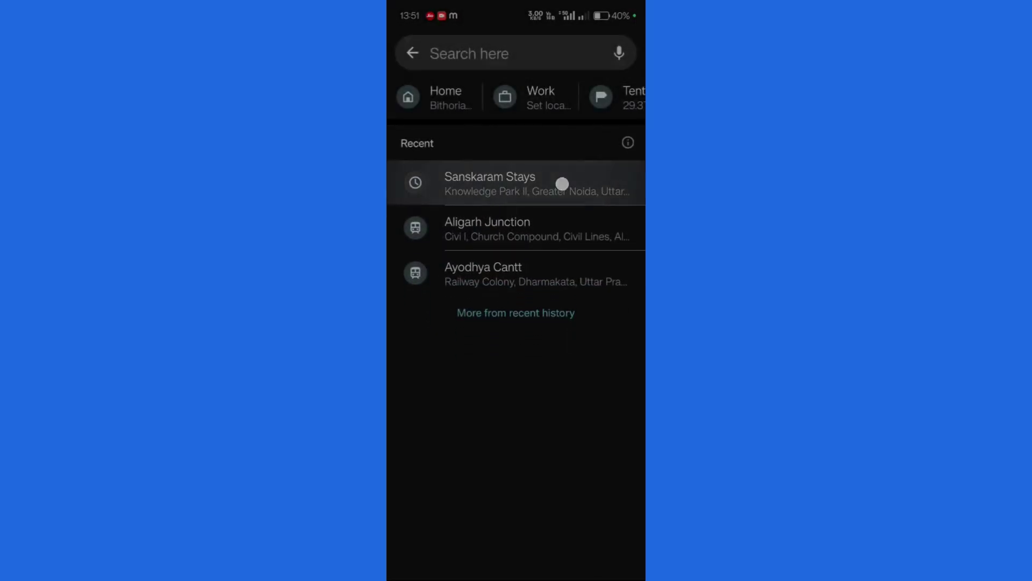
click(562, 184)
click(560, 355)
click(551, 171)
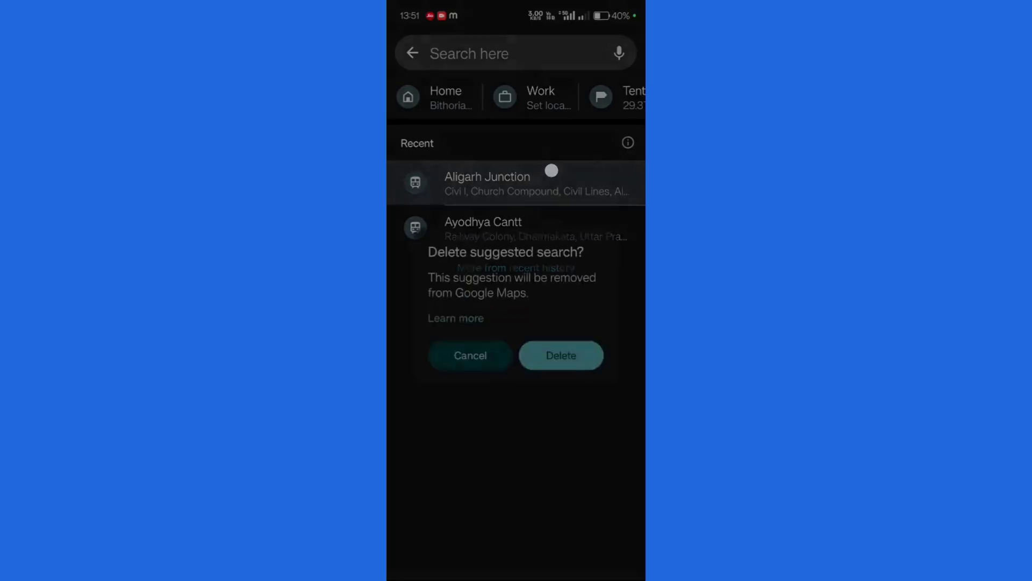
click(567, 352)
click(549, 176)
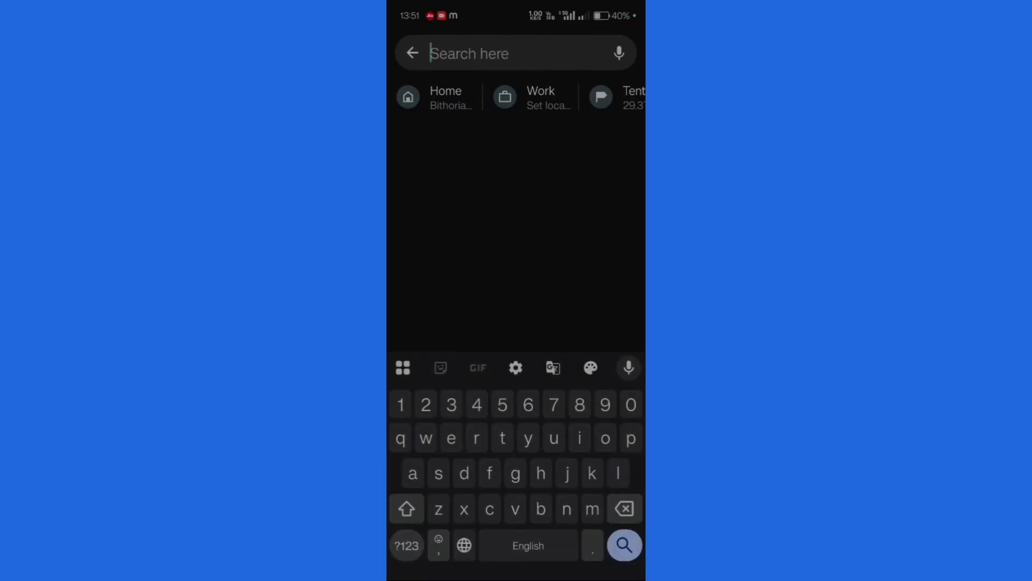
- Swipe back from the emptied search page to the satellite map
drag(388, 322, 429, 322)
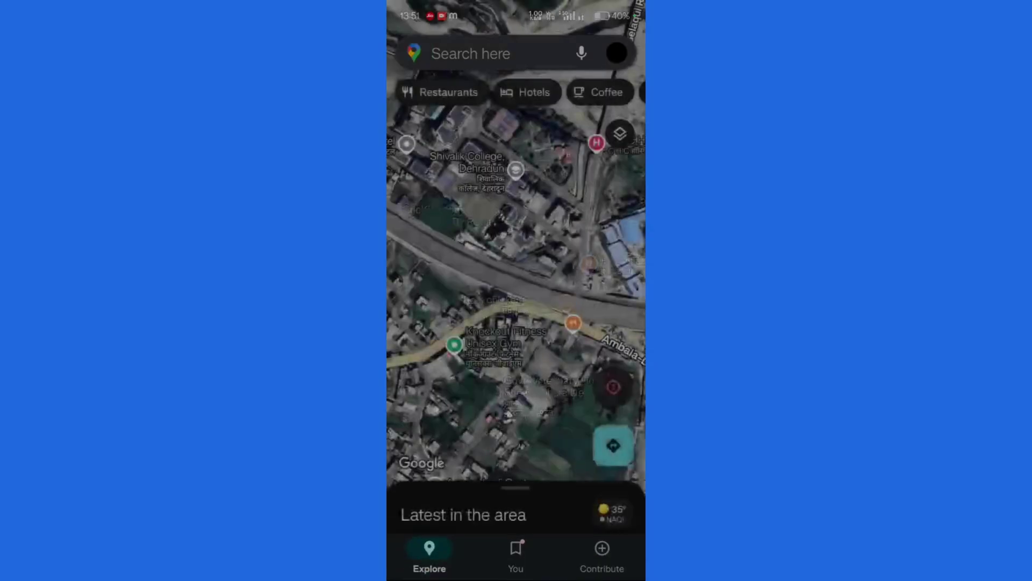